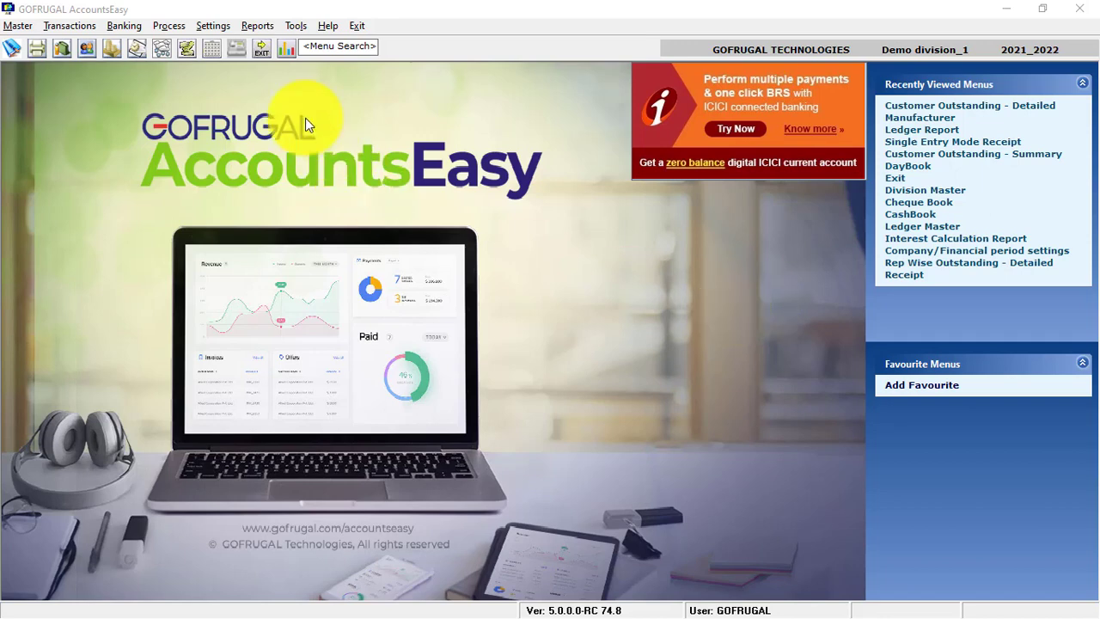
- Open the Day Book from Daily Reports for 01-04-2021 to 05-03-2022
click(256, 26)
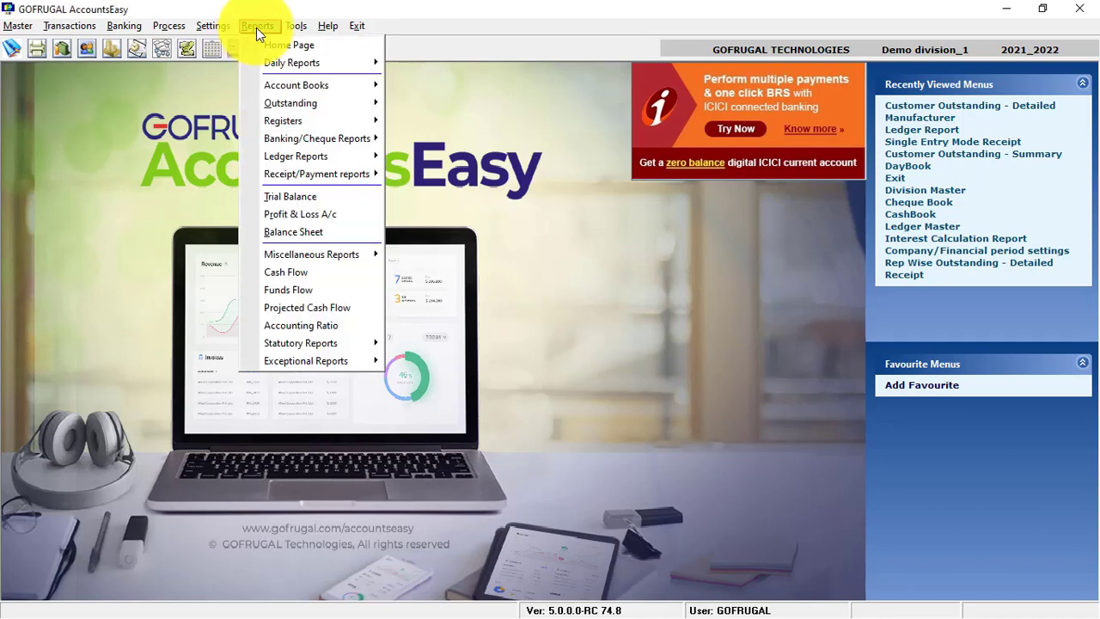
mouse_move(326, 64)
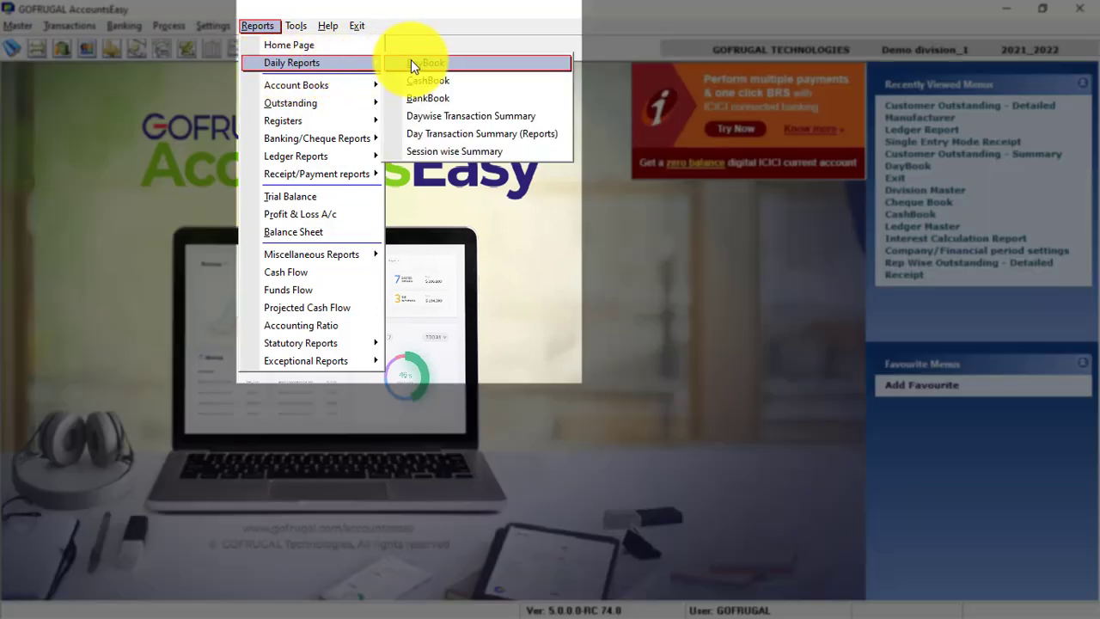
click(413, 60)
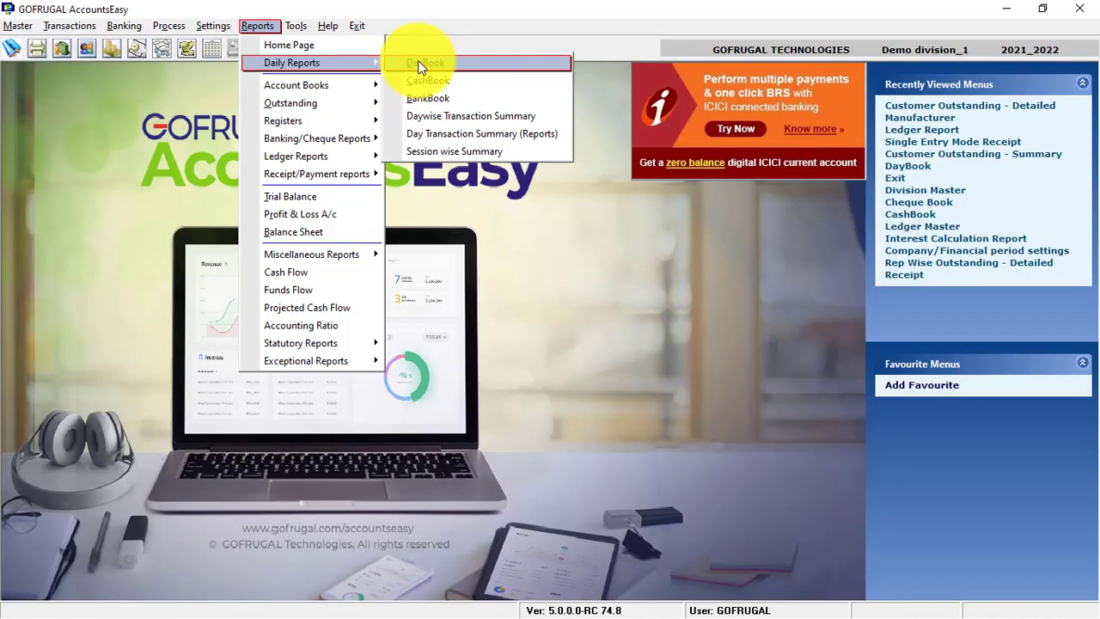
click(421, 65)
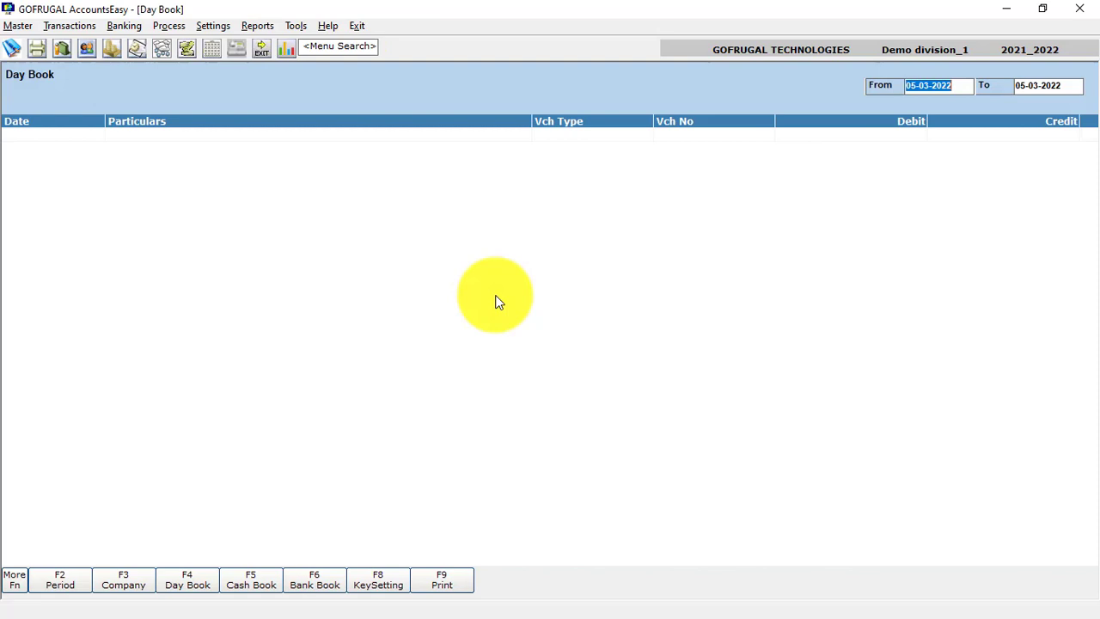
key(BackSpace)
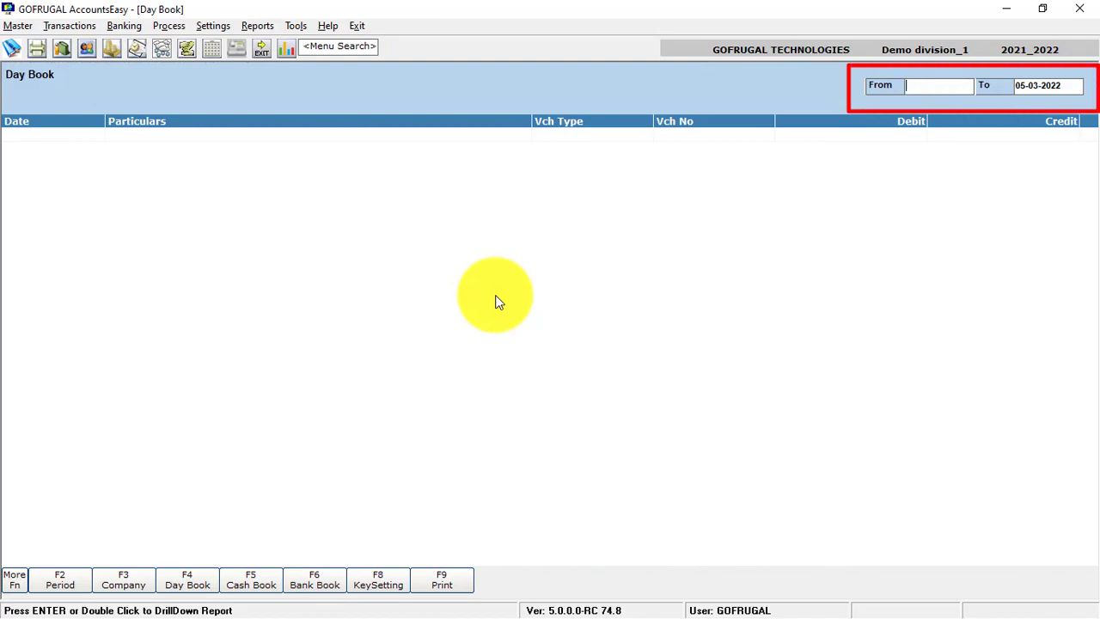
text(01042021)
key(Return)
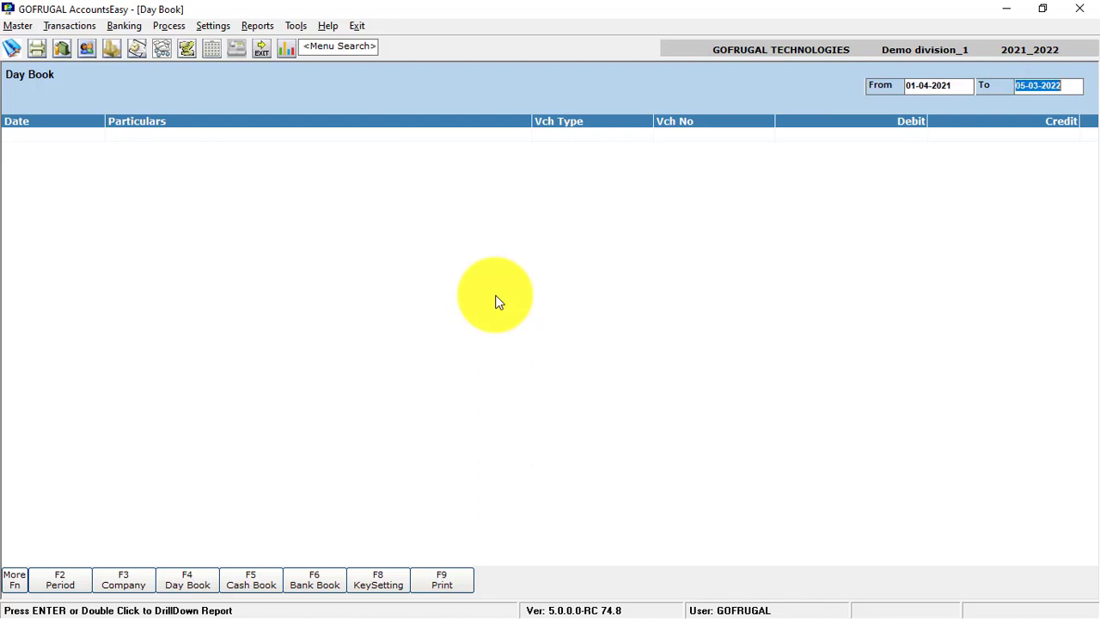
key(Return)
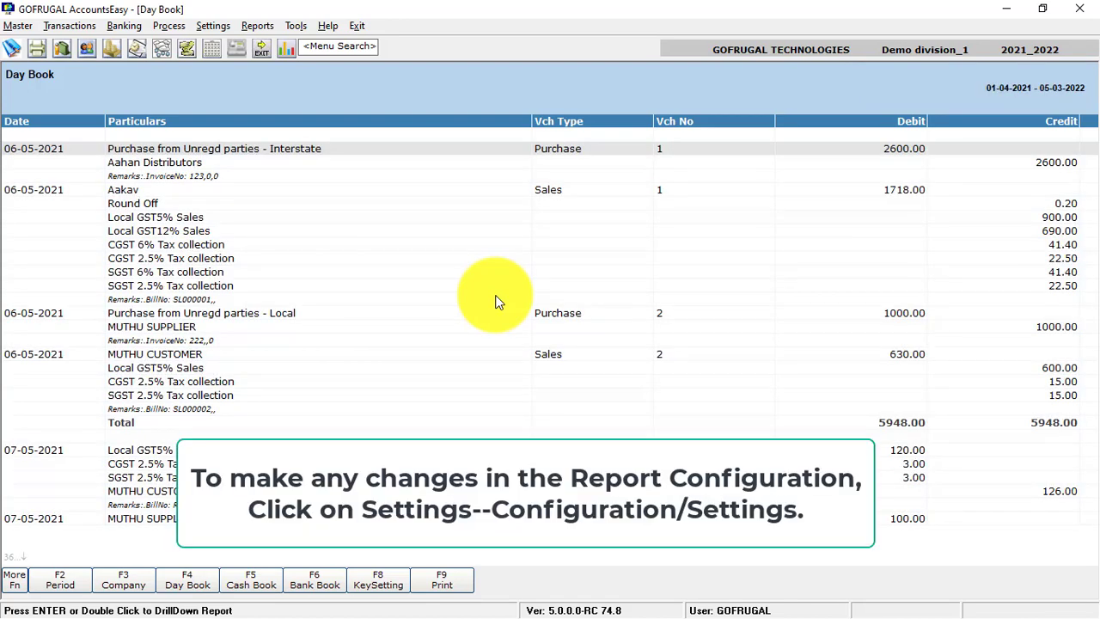
- Close the Day Book and open the Ledger Report from Account Books
key(Escape)
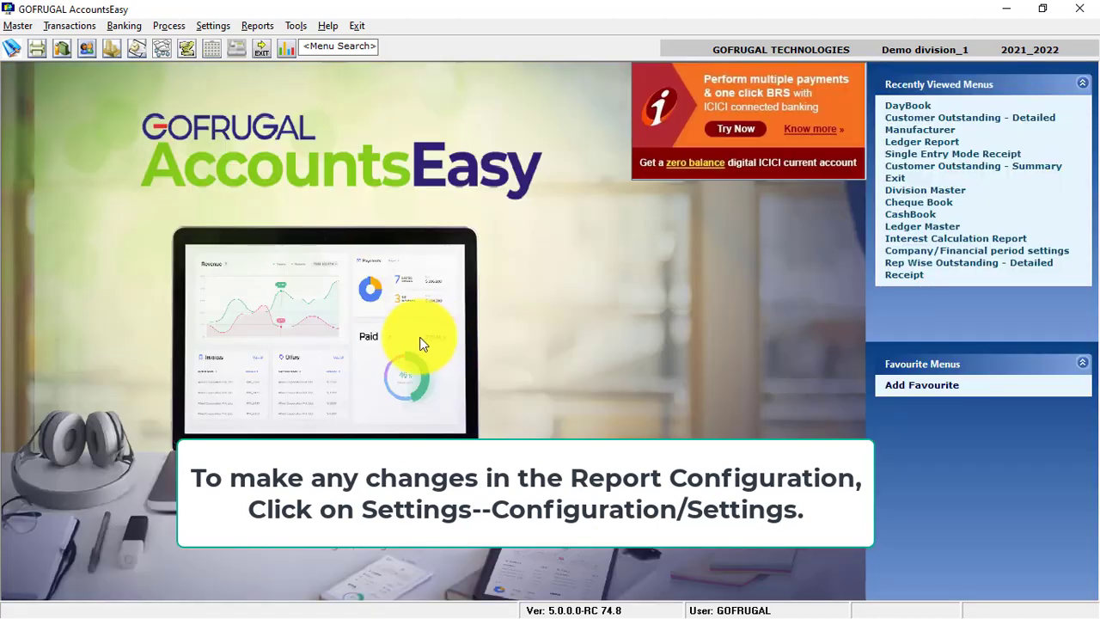
click(259, 25)
mouse_move(358, 60)
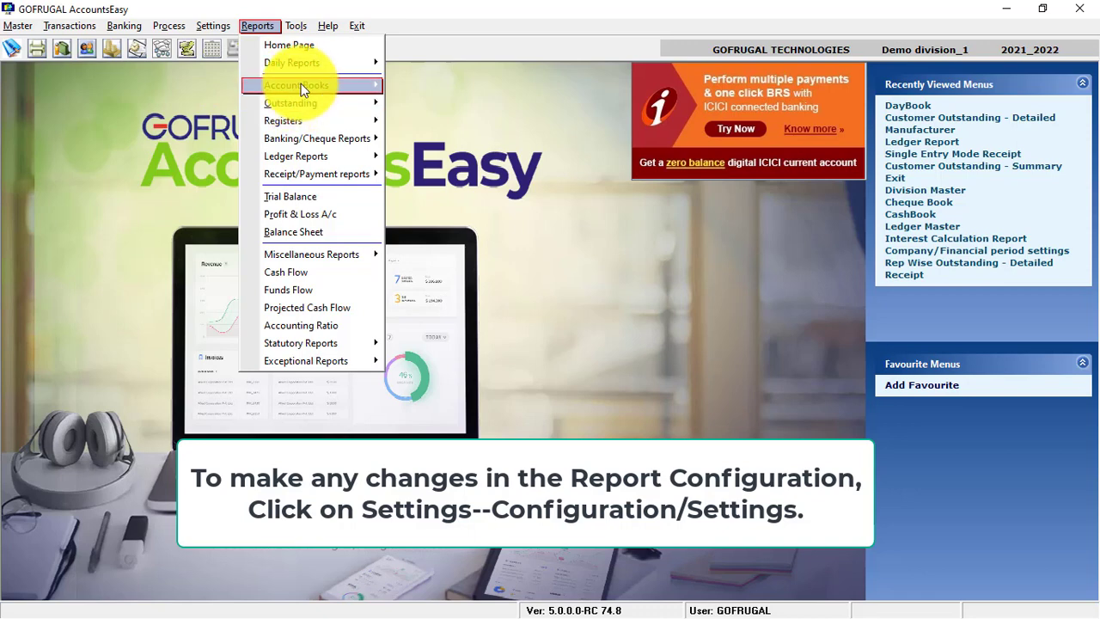
mouse_move(301, 86)
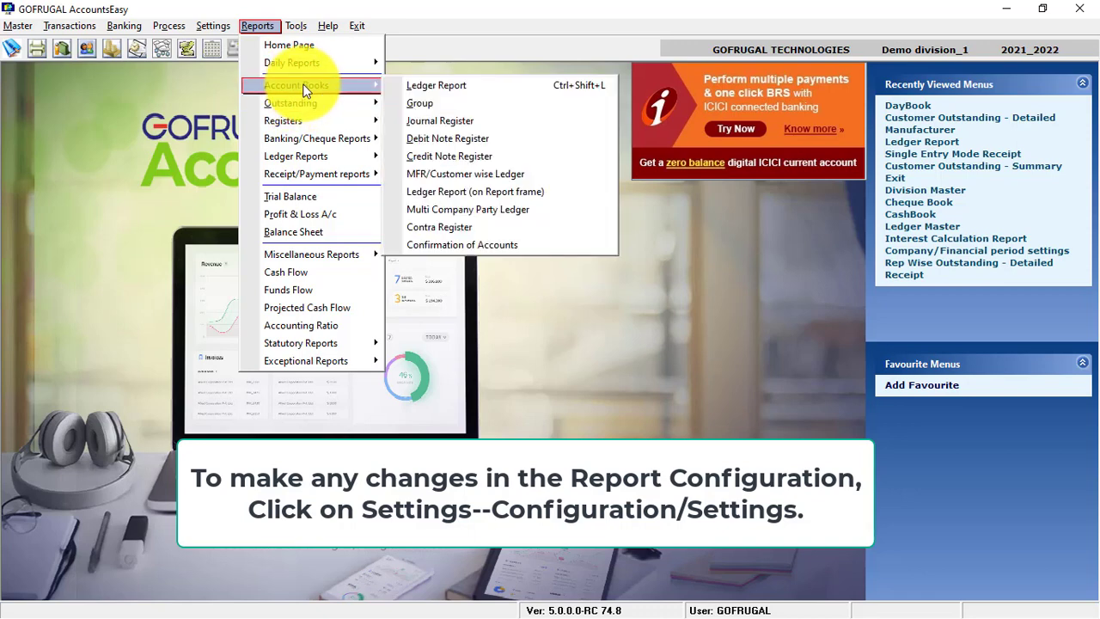
click(418, 85)
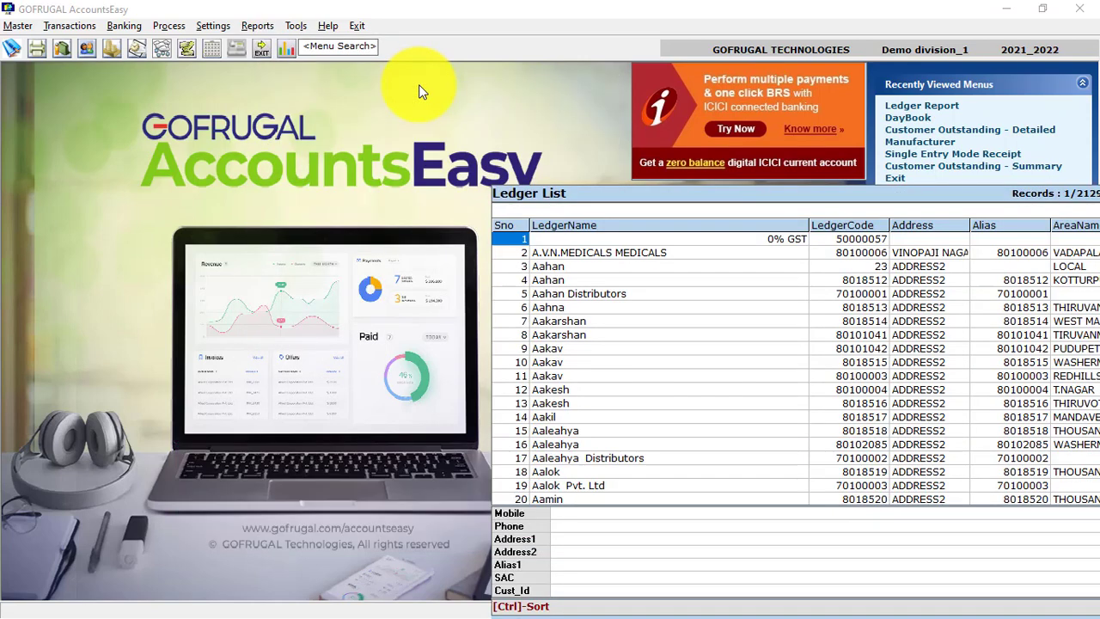
- Review the A.V.N.MEDICALS MEDICALS monthly ledger (1202.00 Dr), up to Feb-2022, then exit
key(Down)
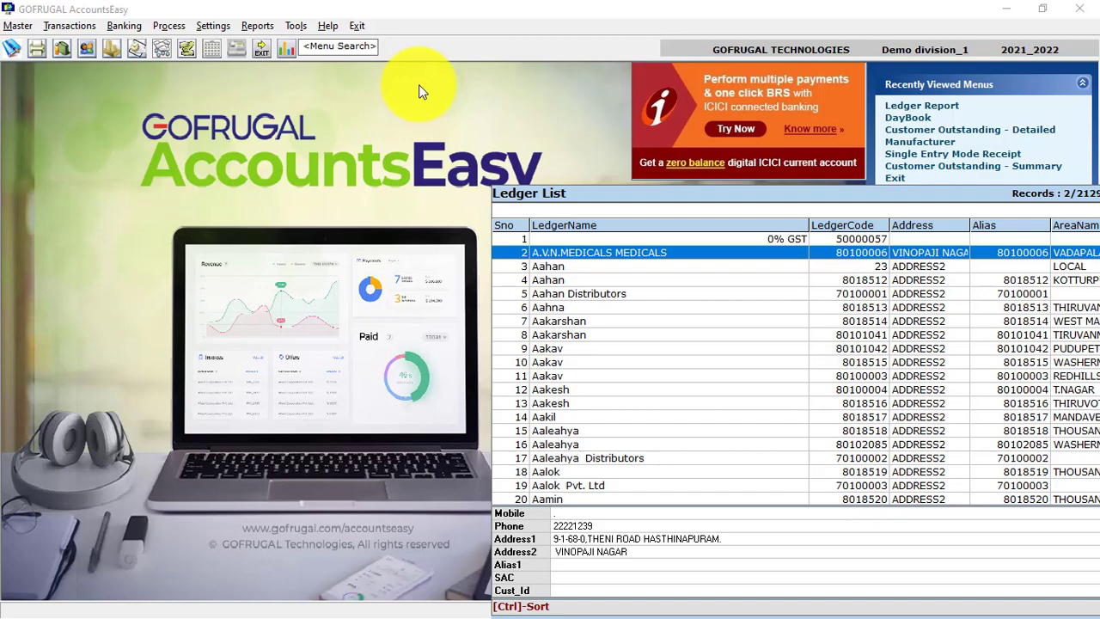
key(Escape)
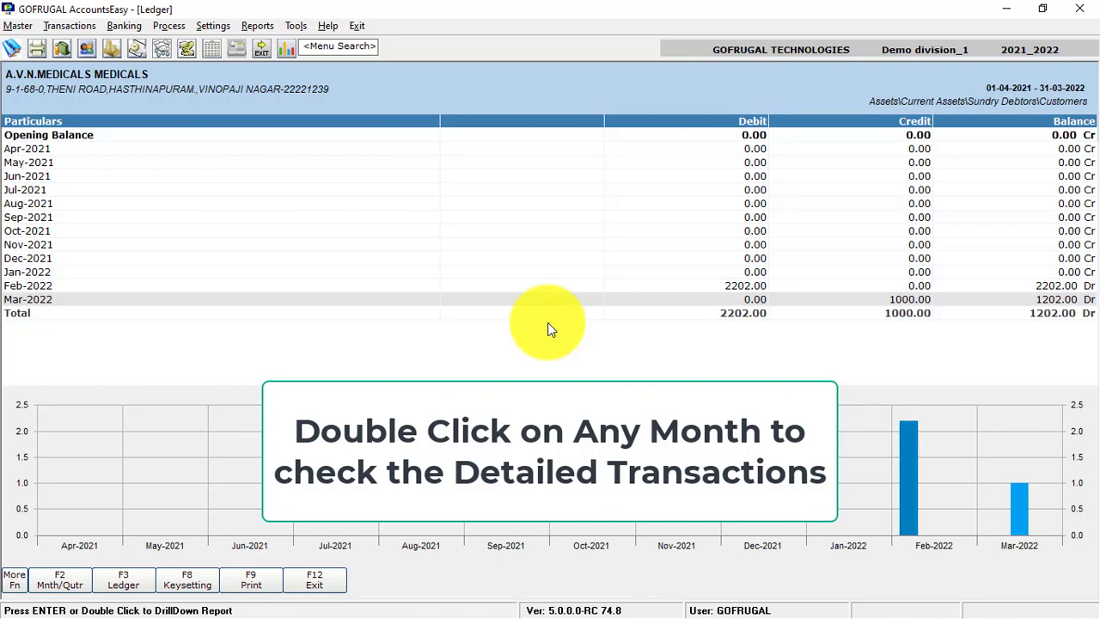
key(Up)
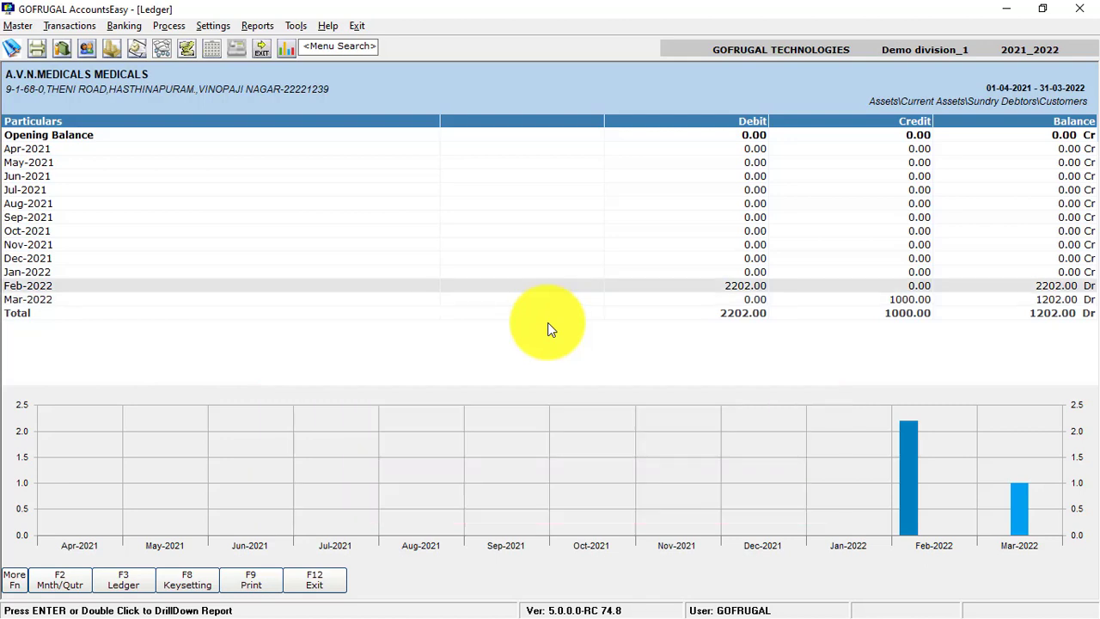
key(Escape)
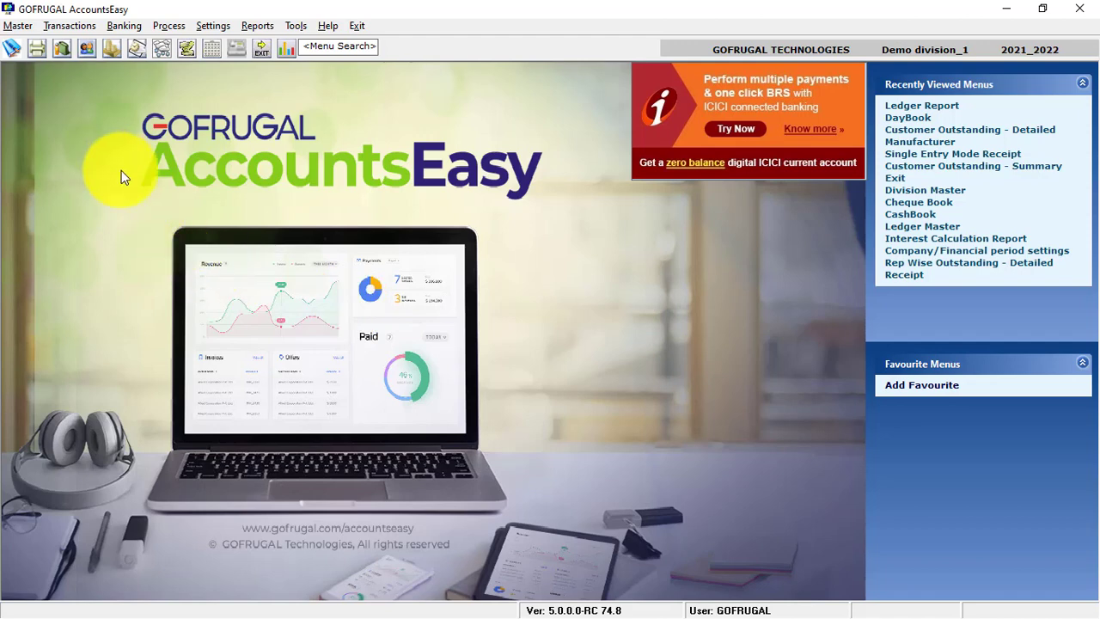
click(256, 26)
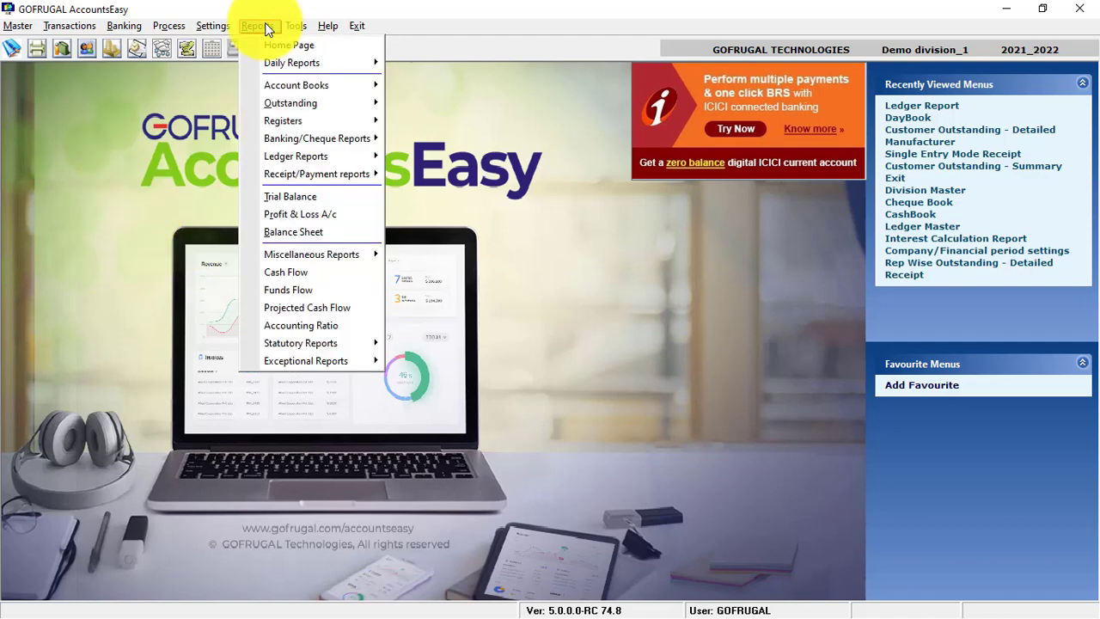
mouse_move(354, 102)
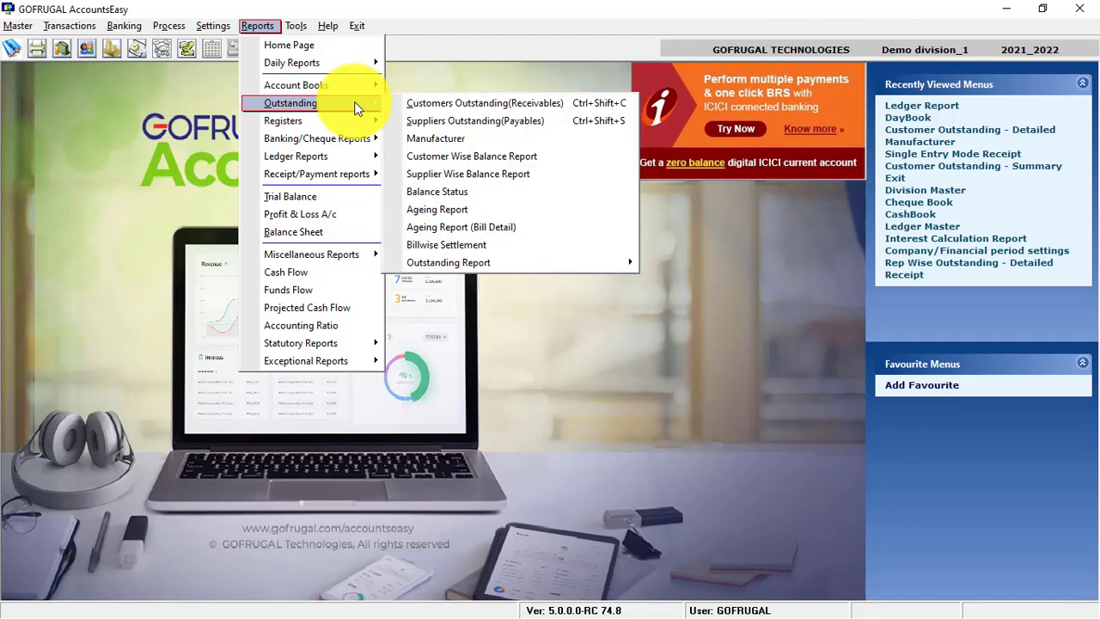
mouse_move(585, 259)
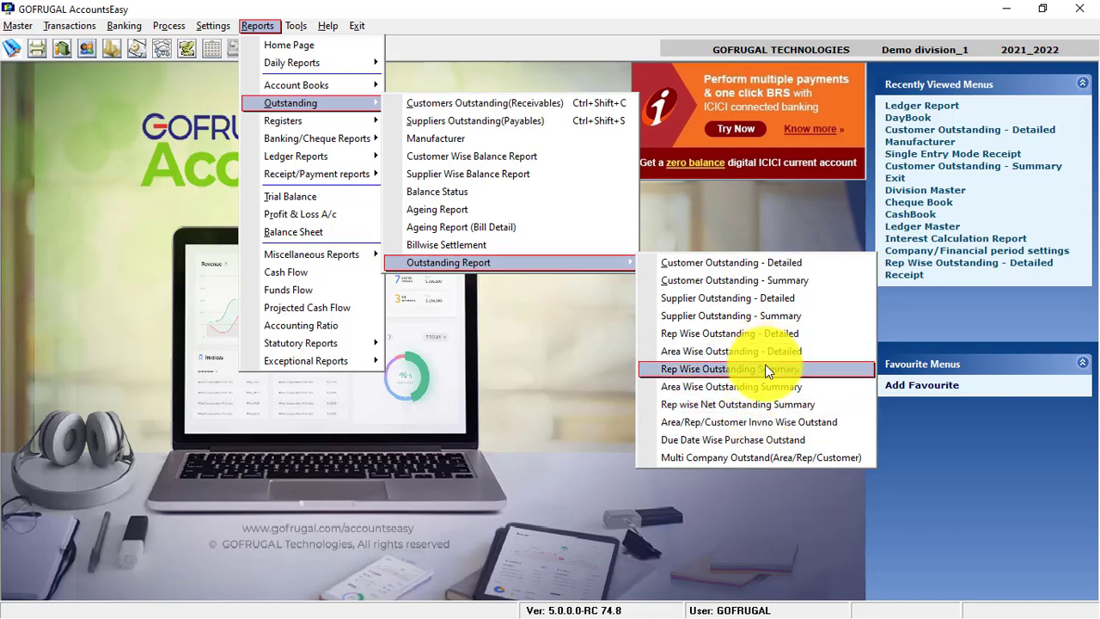
click(774, 421)
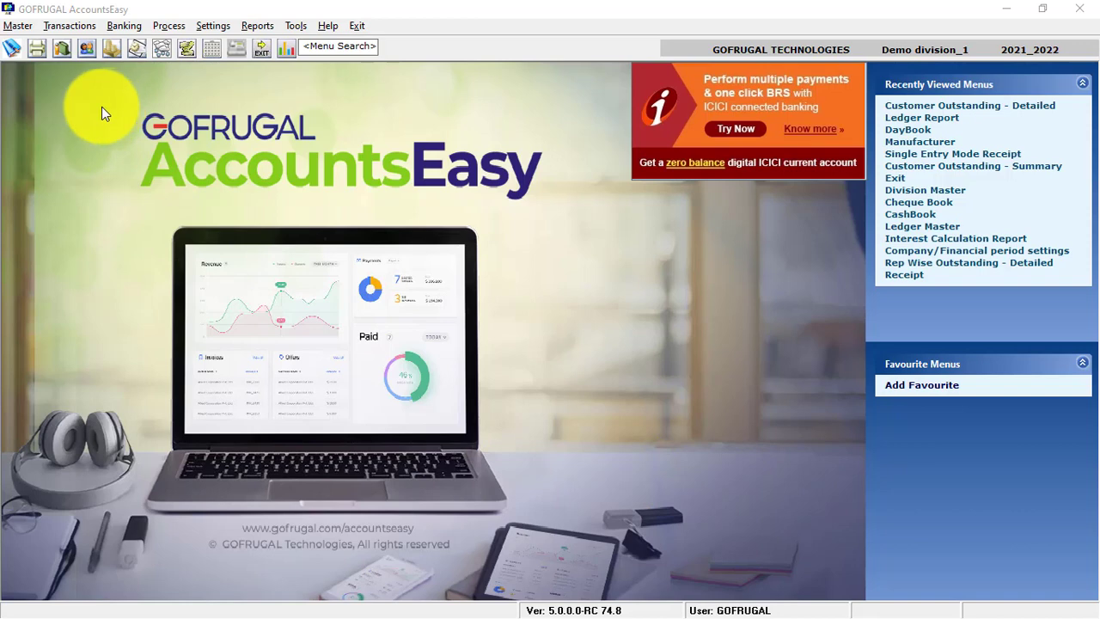
- Run the Customer Outstanding - Detailed report for 05/03/22 with no extra filters
click(257, 26)
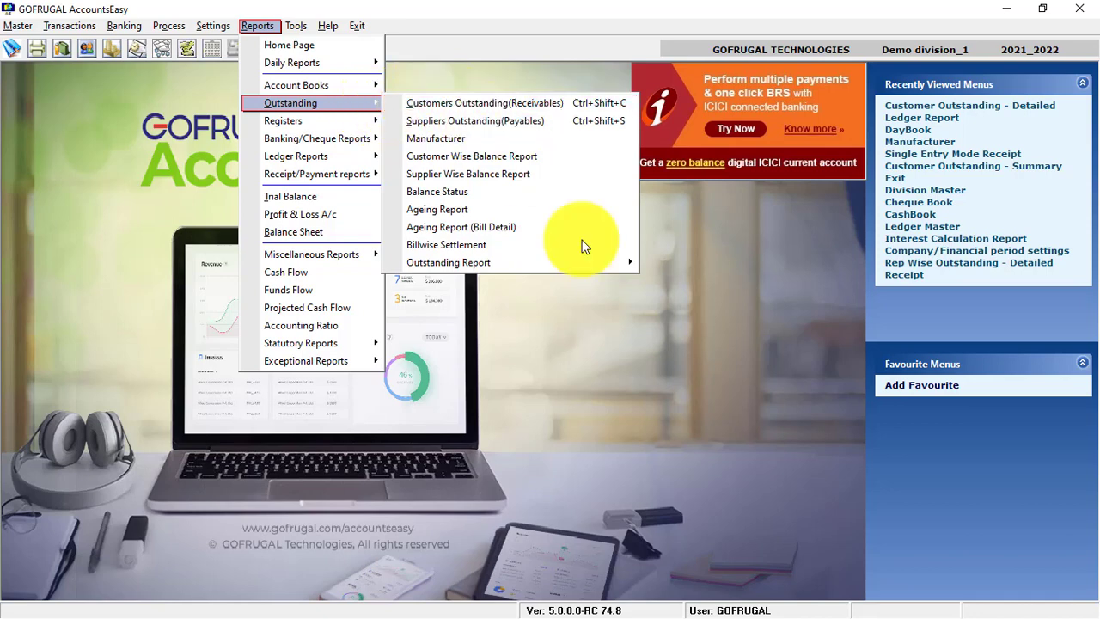
mouse_move(619, 262)
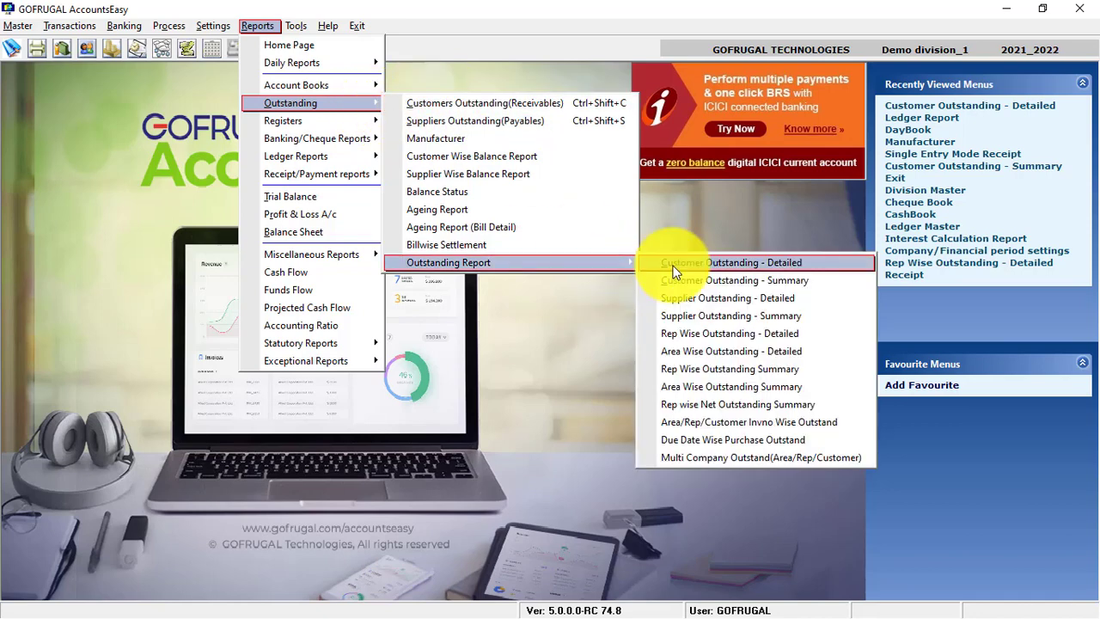
click(675, 264)
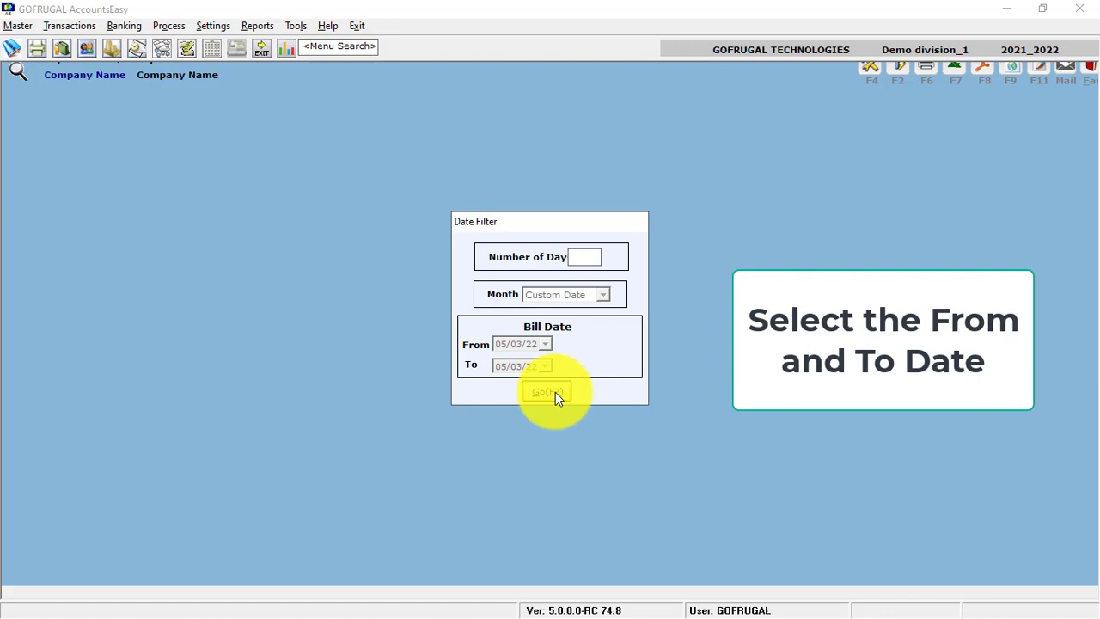
click(550, 392)
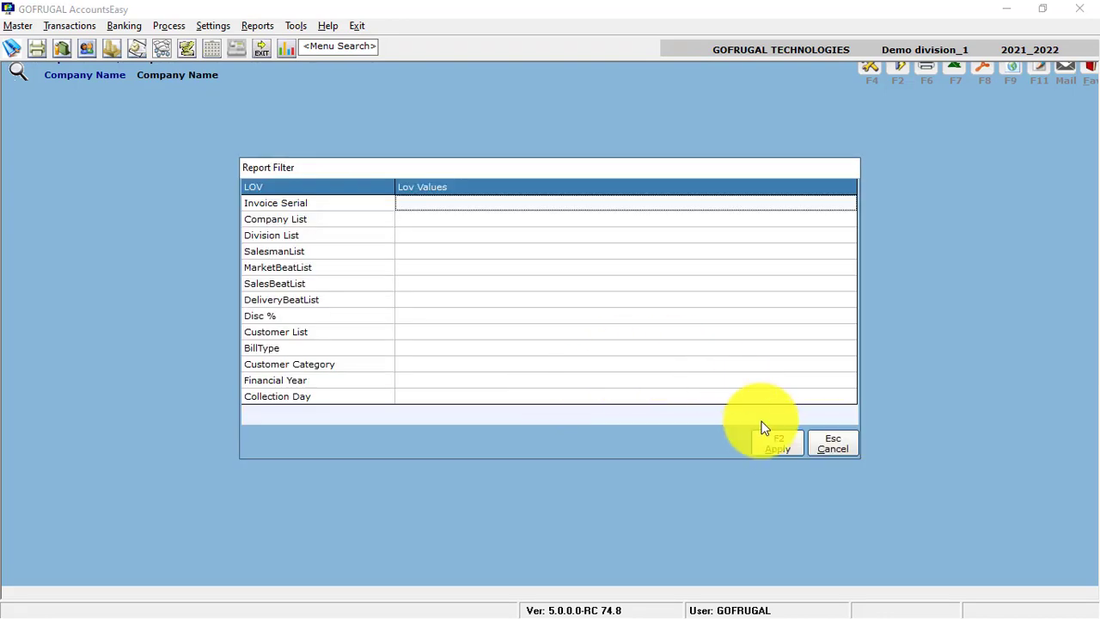
click(776, 444)
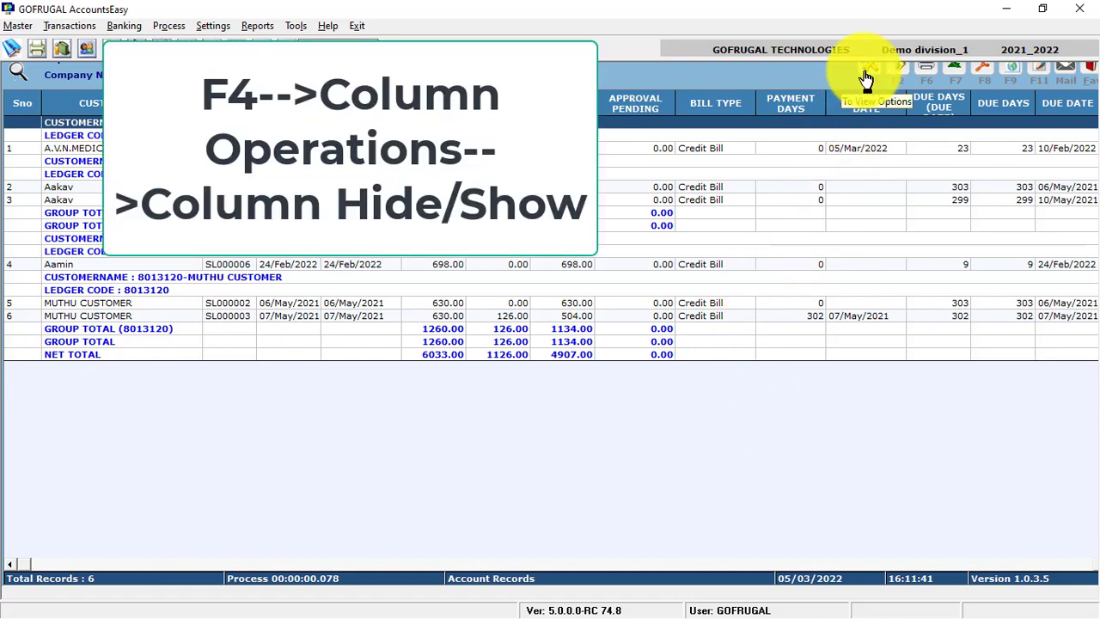
- Show the Invoice No column in the outstanding report and save the current column settings
click(866, 77)
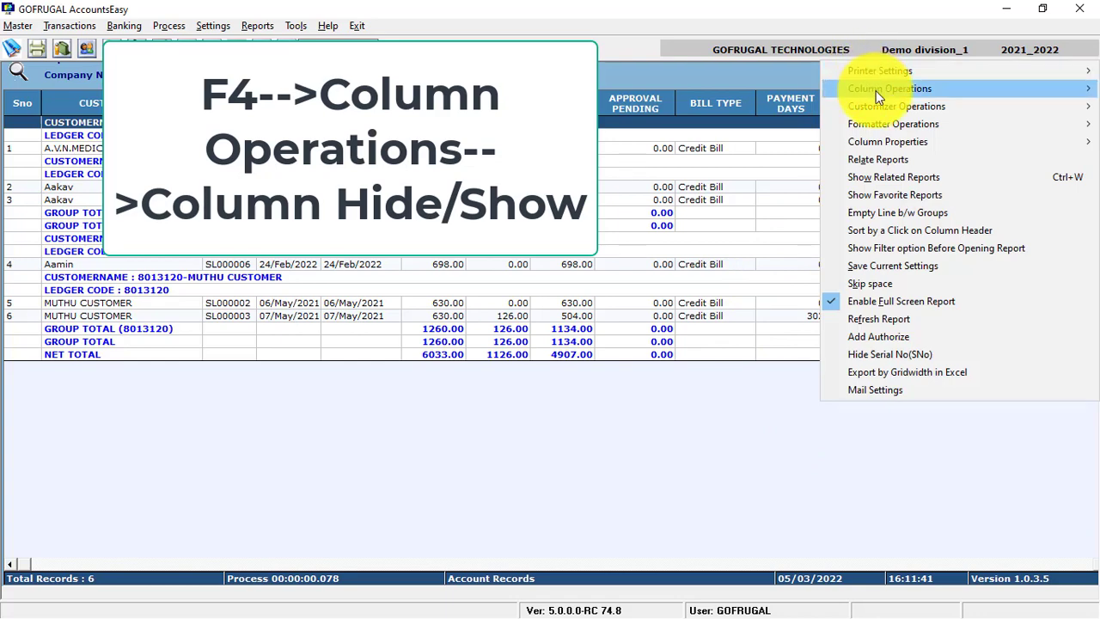
mouse_move(876, 90)
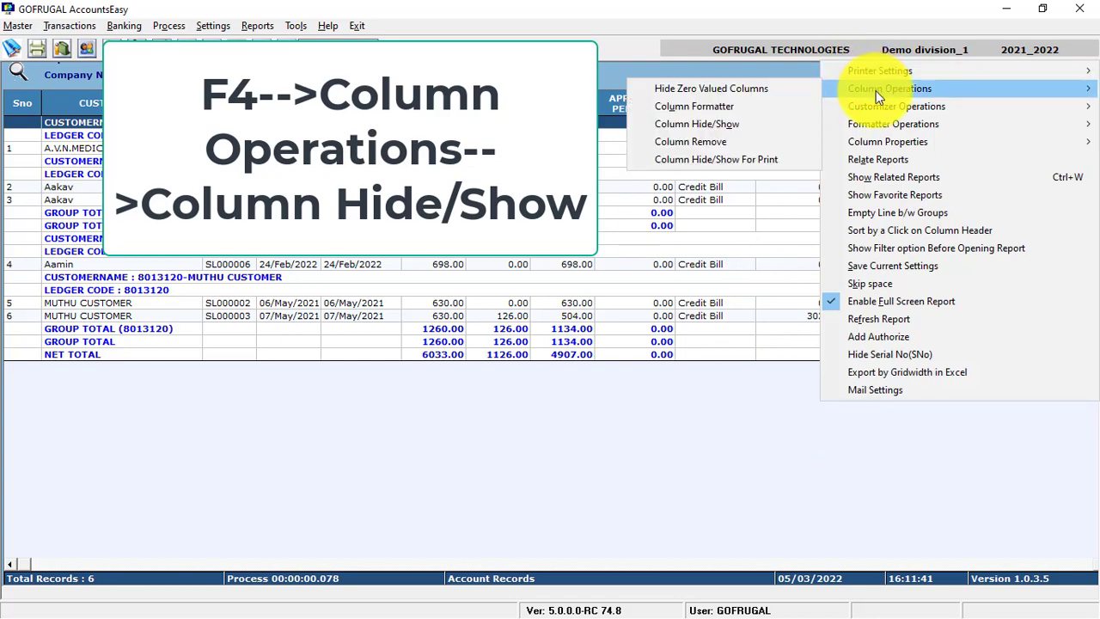
click(755, 128)
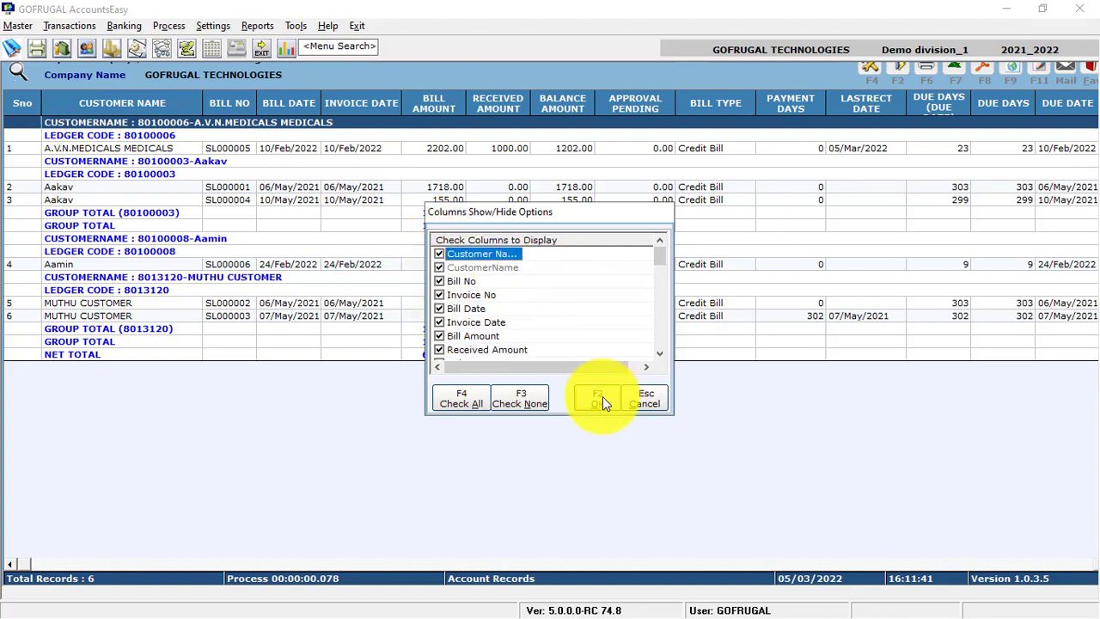
click(602, 396)
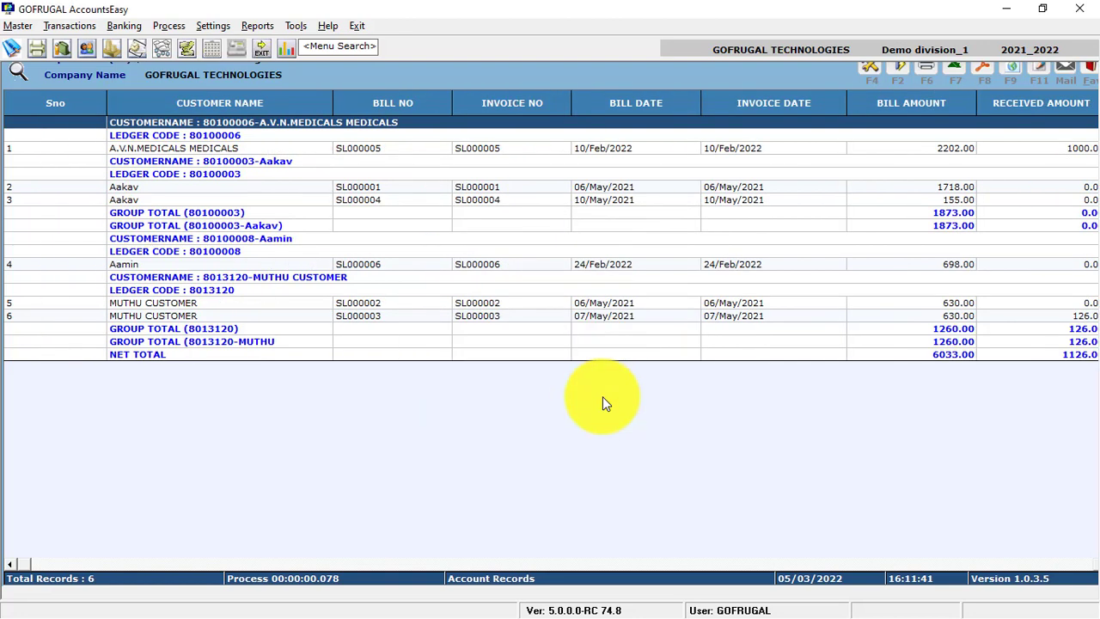
click(869, 75)
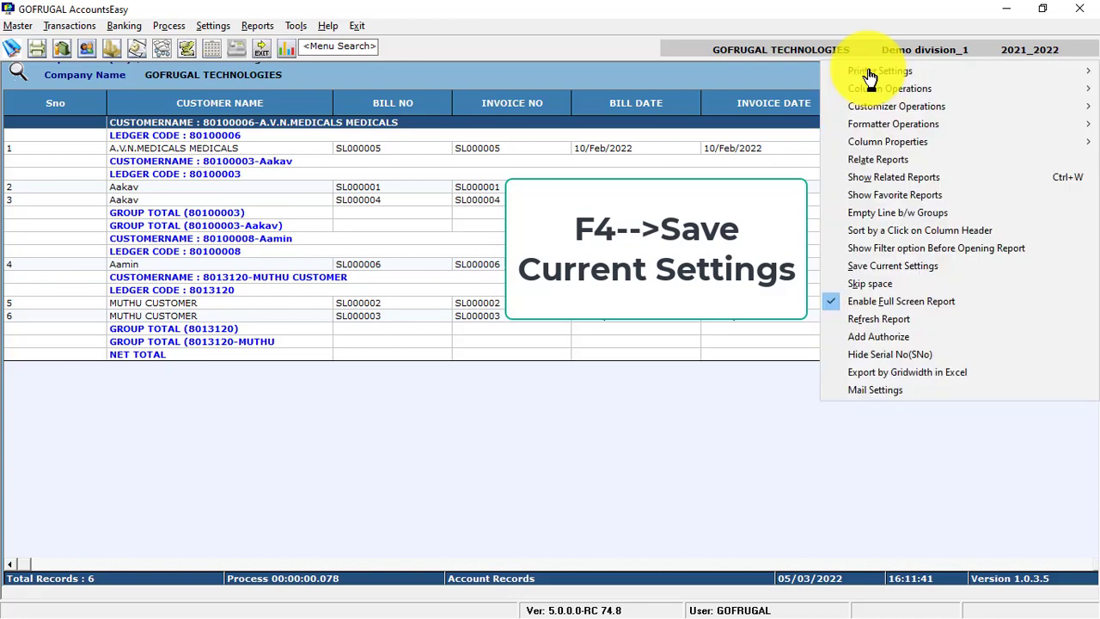
click(894, 267)
- Close the outstanding report and browse the Banking/Cheque and Receipt/Payment report submenus
key(Escape)
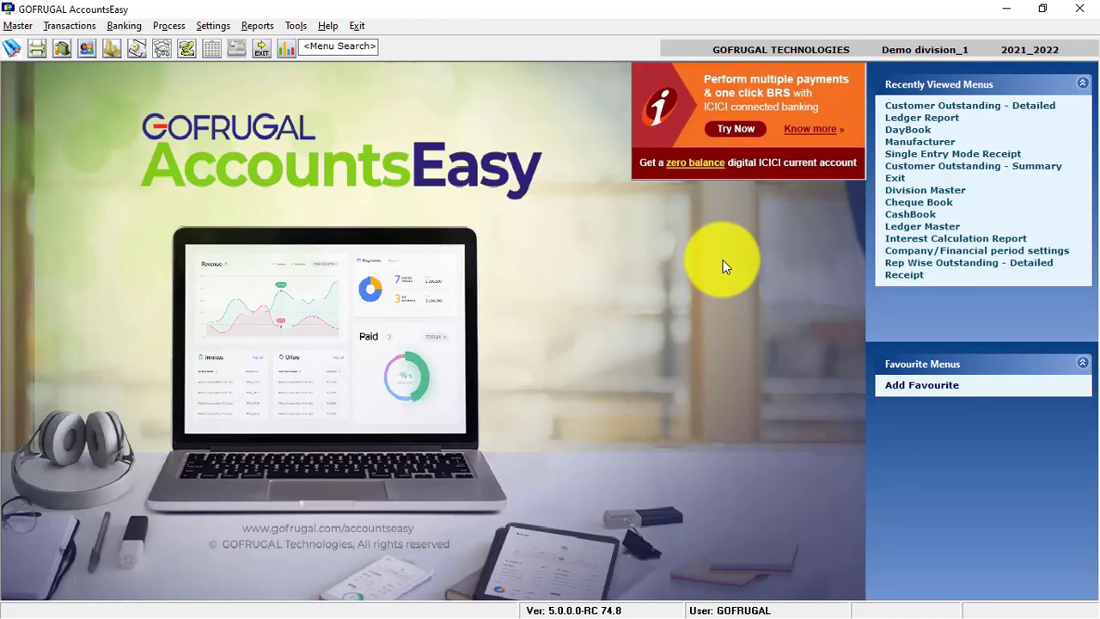
click(258, 25)
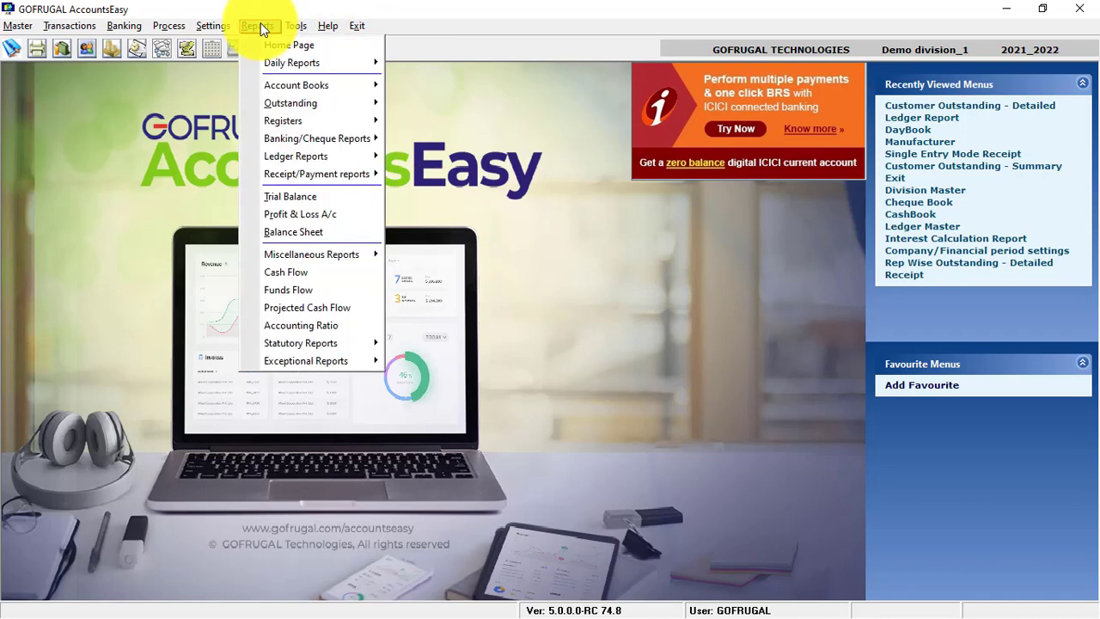
mouse_move(322, 140)
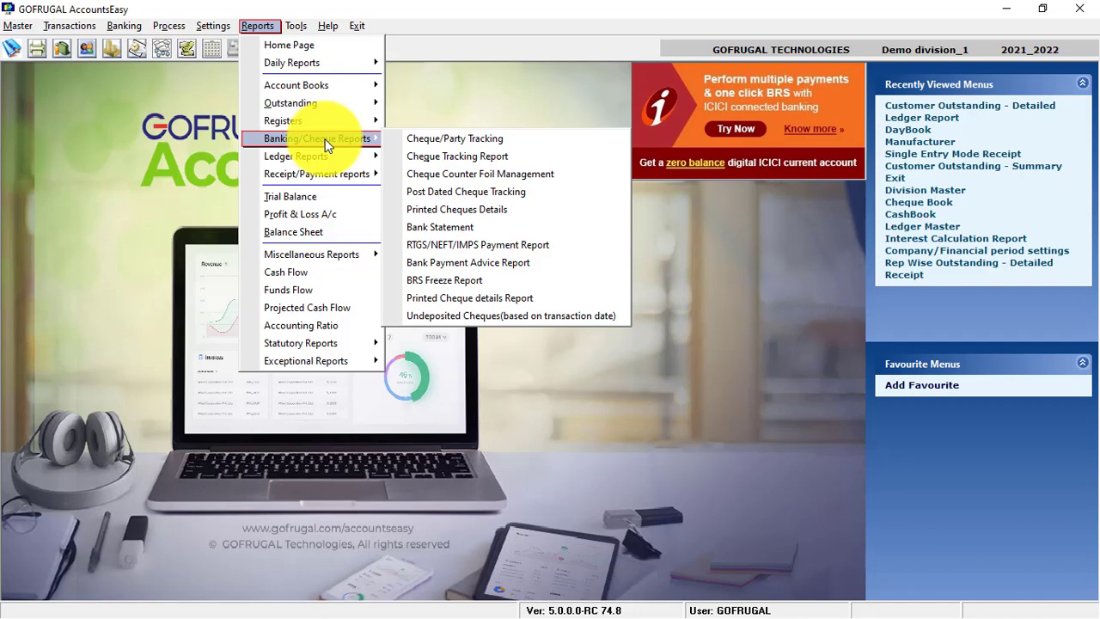
mouse_move(336, 174)
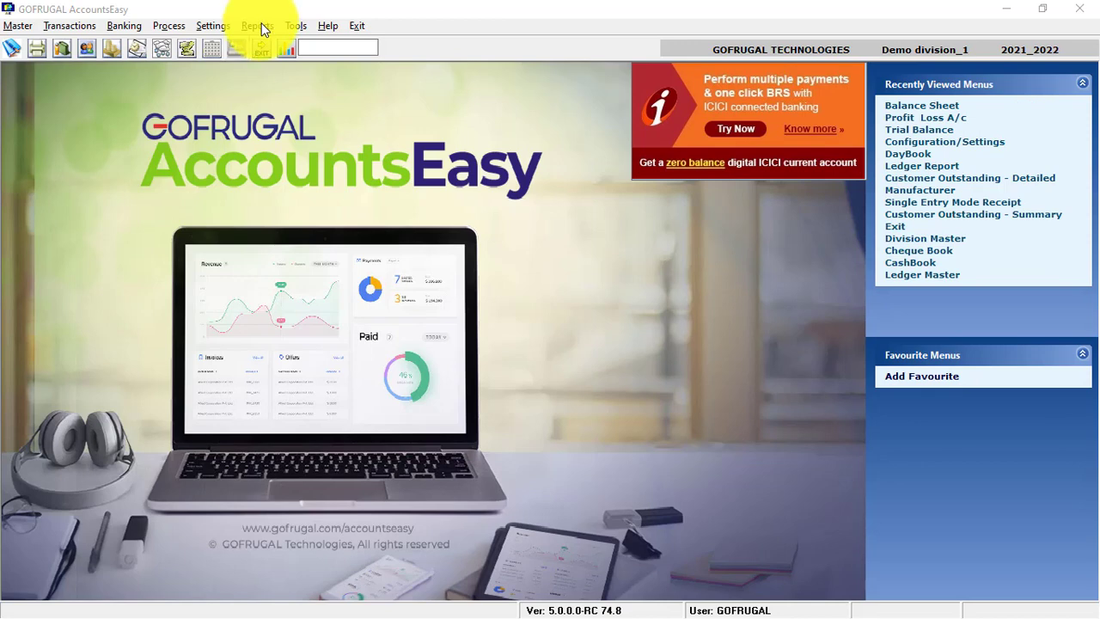
- Open and close the Trial Balance and the Profit & Loss A/c reports
click(258, 26)
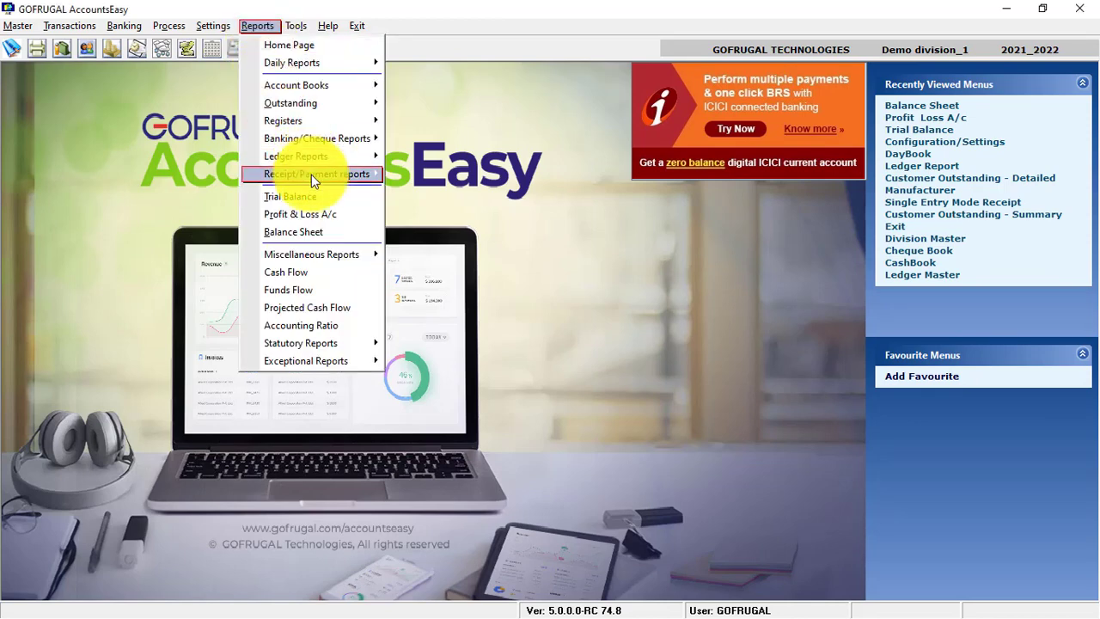
click(321, 199)
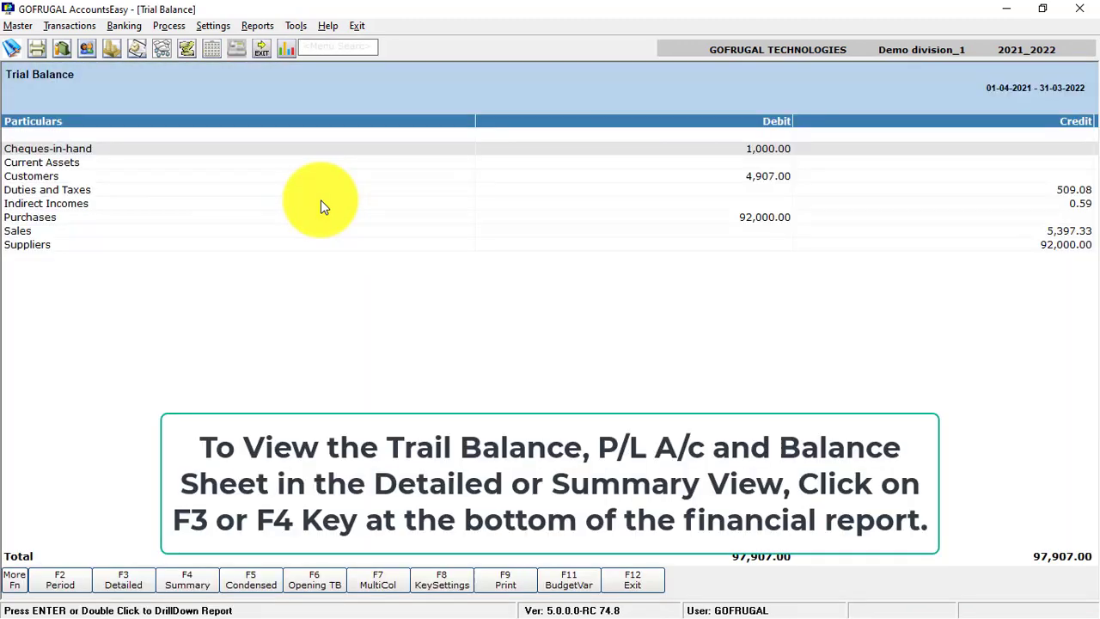
key(Escape)
click(258, 28)
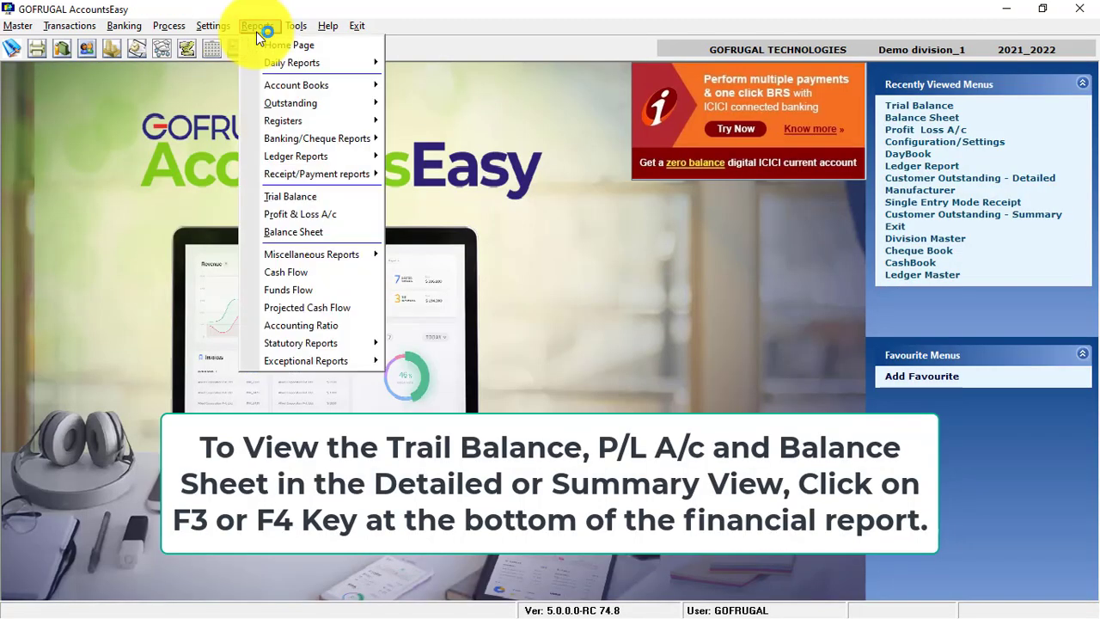
click(297, 220)
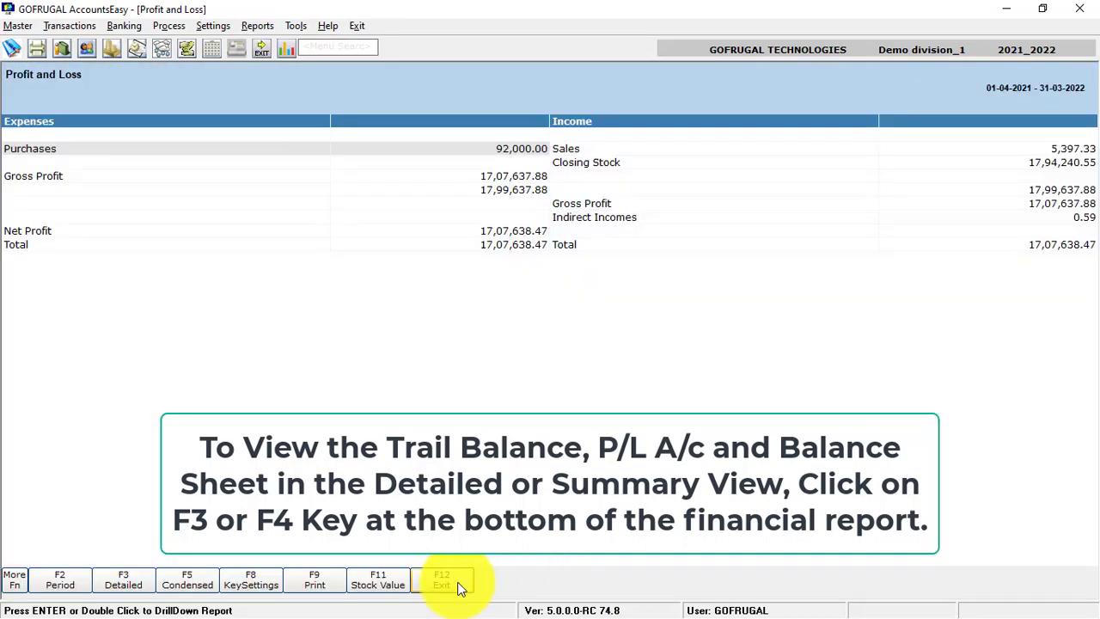
click(458, 584)
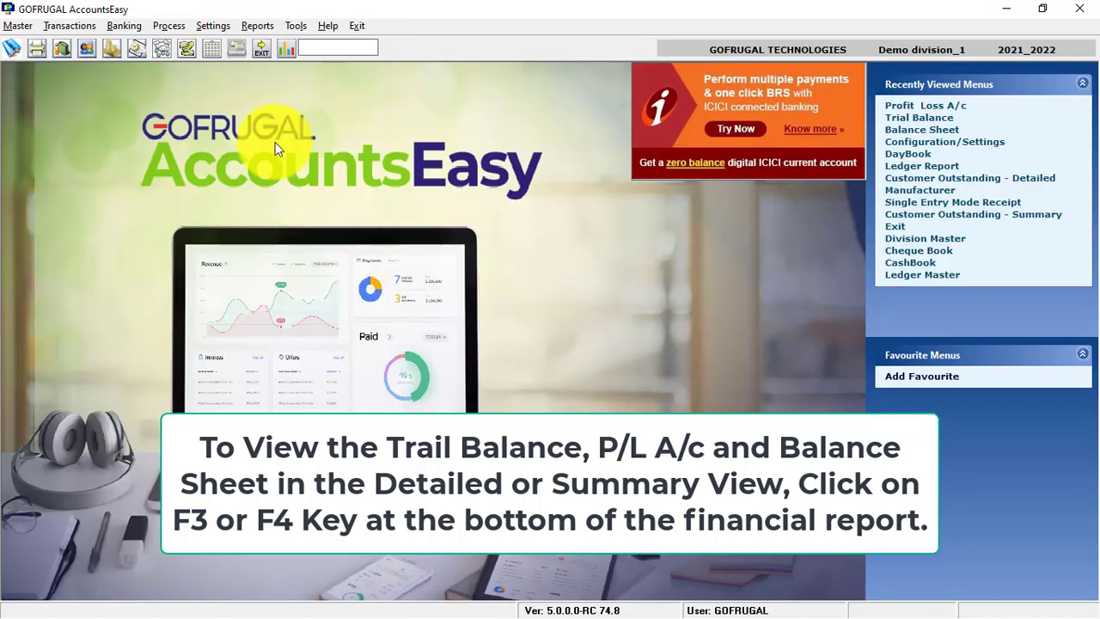
- Review the Balance Sheet, totalling 18,00,147.55, then exit to the home screen
click(259, 25)
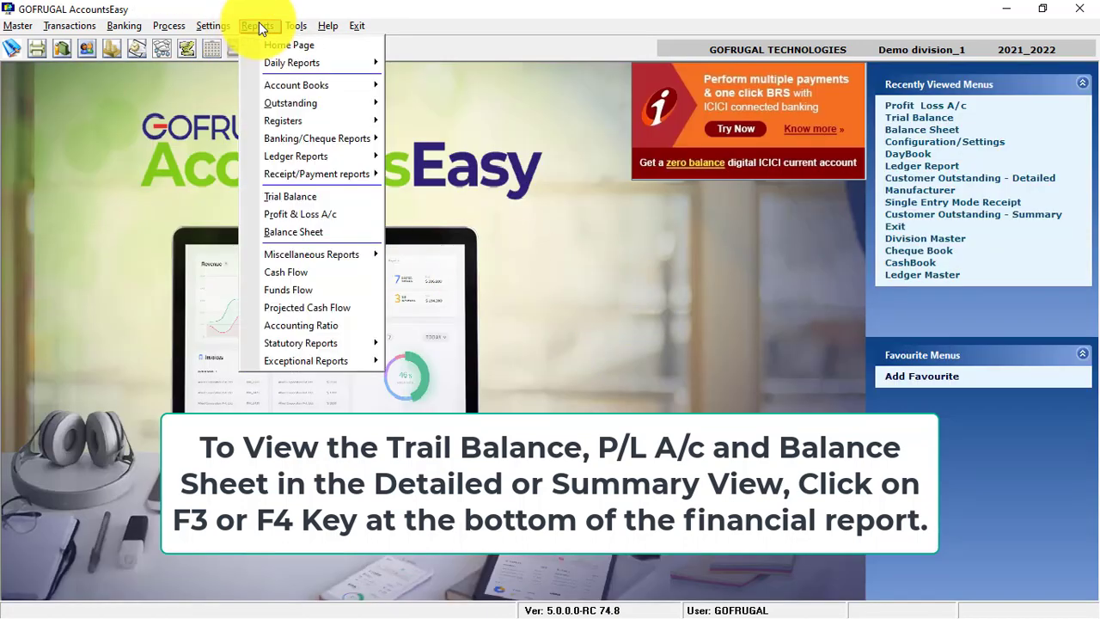
click(307, 234)
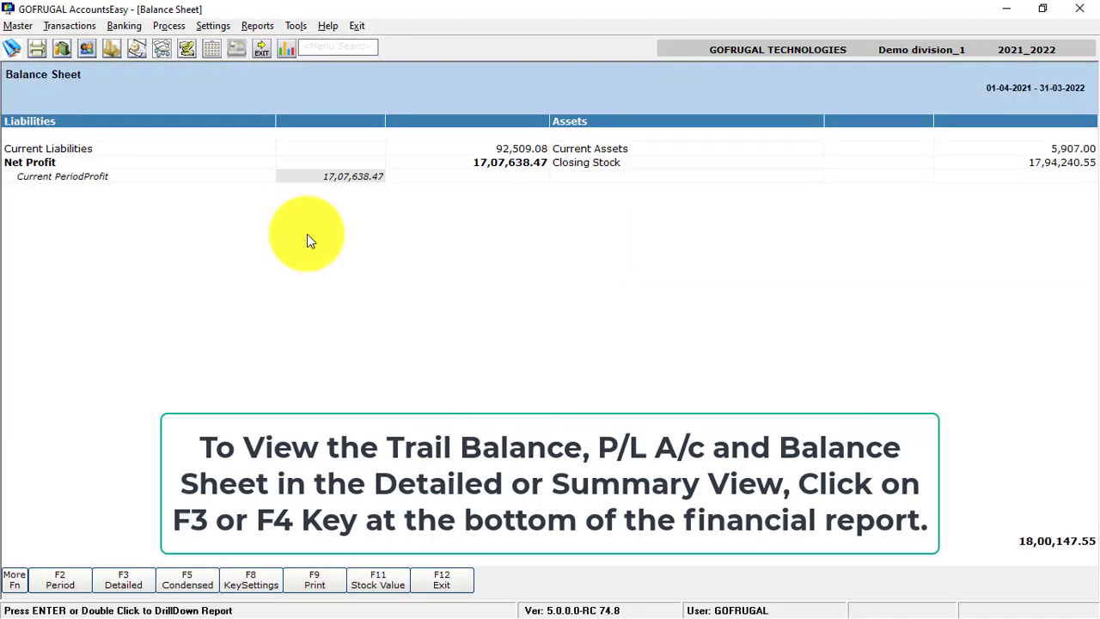
click(442, 582)
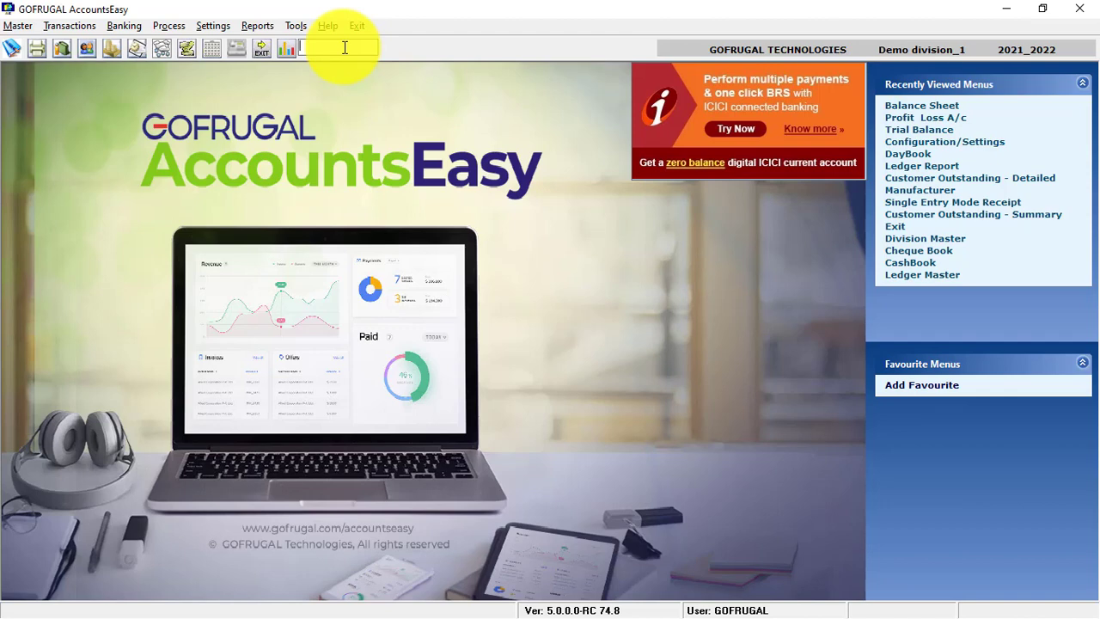
- Search the menus for 'outstanding' to list the 13 matching reports
text(outstanding)
key(Return)
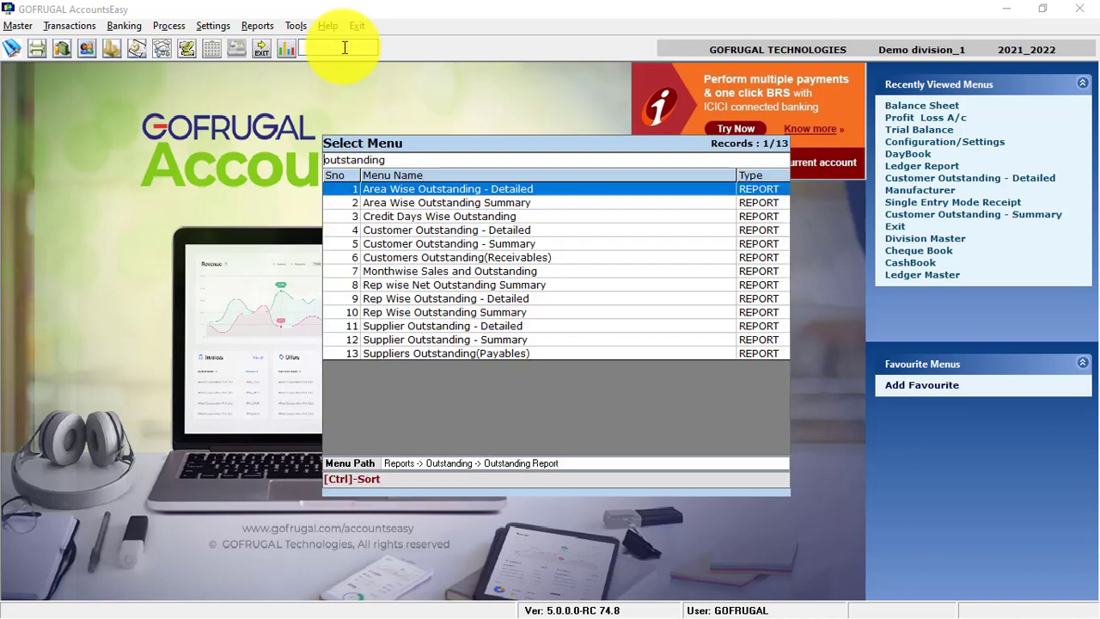